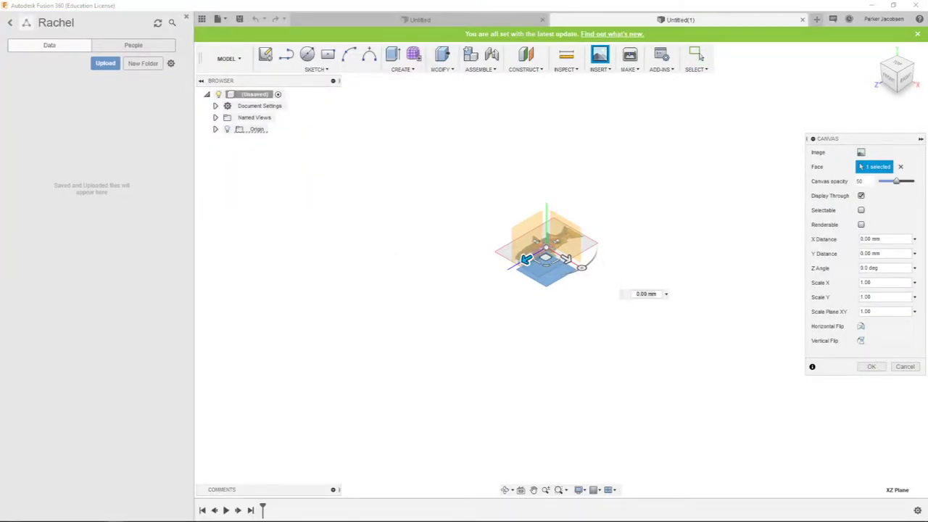
Step: Place the salmon photo canvas on the XZ plane and begin a sketch over it
{"action": "key", "text": "Return"}
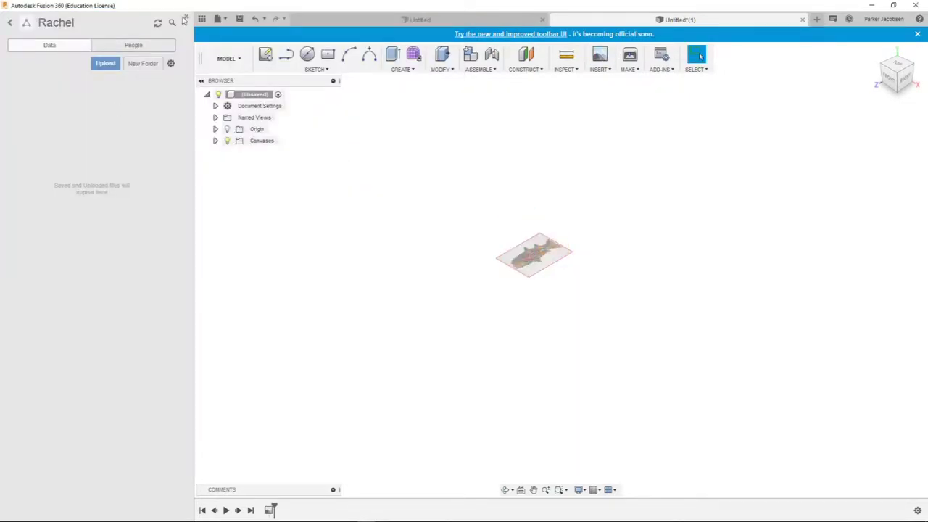
{"action": "left_click", "coordinate": [19, 141]}
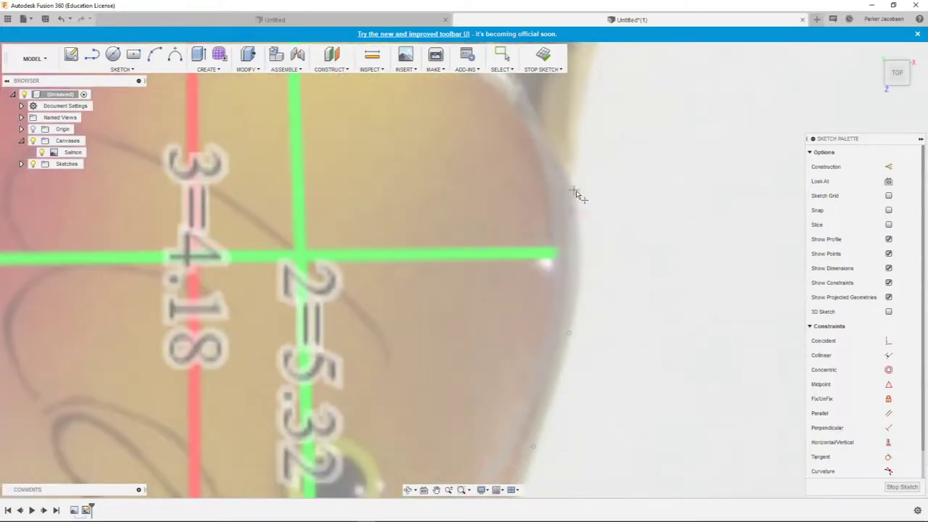
Step: Trace the salmon head's top, right side and mouth with spline points, then extrude it into a thin body
{"action": "scroll", "coordinate": [257, 288], "scroll_direction": "down", "scroll_amount": 3}
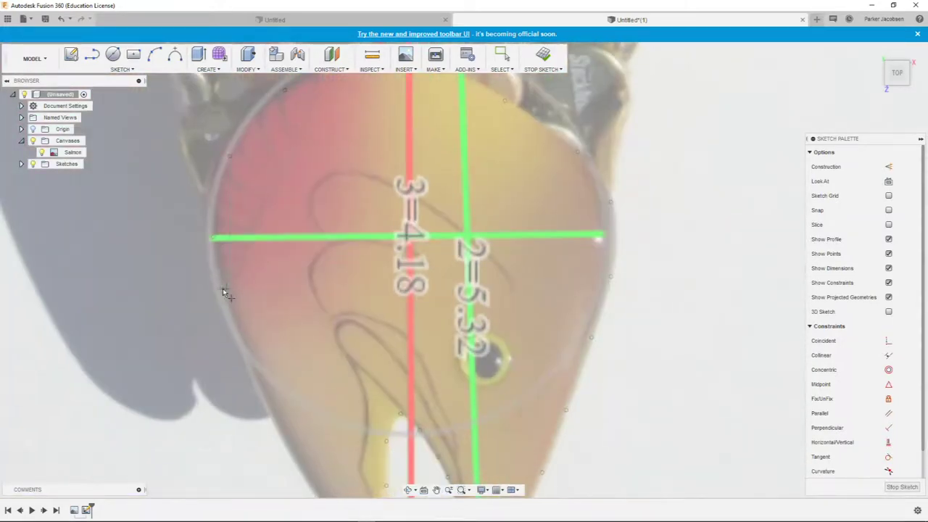
{"action": "scroll", "coordinate": [253, 402], "scroll_direction": "up", "scroll_amount": 1}
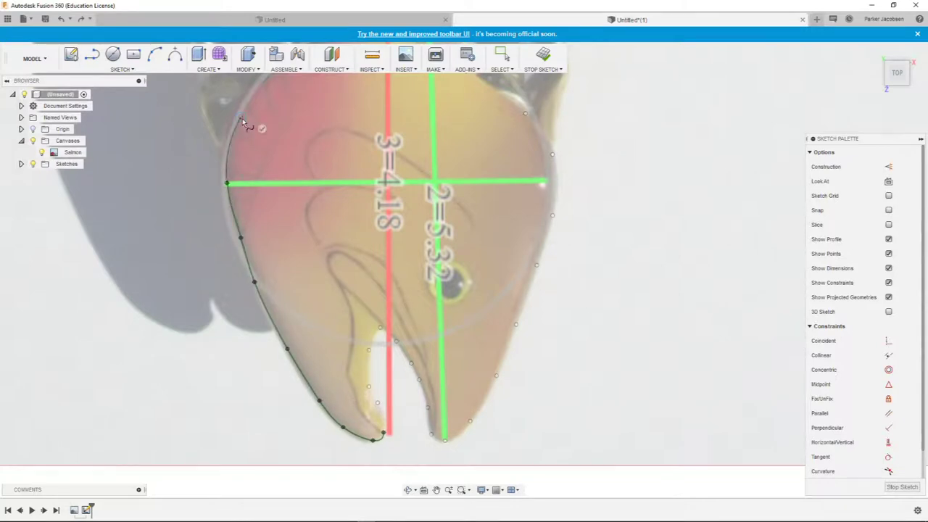
{"action": "left_click", "coordinate": [290, 176]}
{"action": "left_click", "coordinate": [356, 152]}
{"action": "scroll", "coordinate": [558, 322], "scroll_direction": "up", "scroll_amount": 2}
{"action": "left_click", "coordinate": [506, 270]}
{"action": "left_click", "coordinate": [480, 330]}
{"action": "scroll", "coordinate": [479, 318], "scroll_direction": "up", "scroll_amount": 2}
{"action": "left_click", "coordinate": [451, 443]}
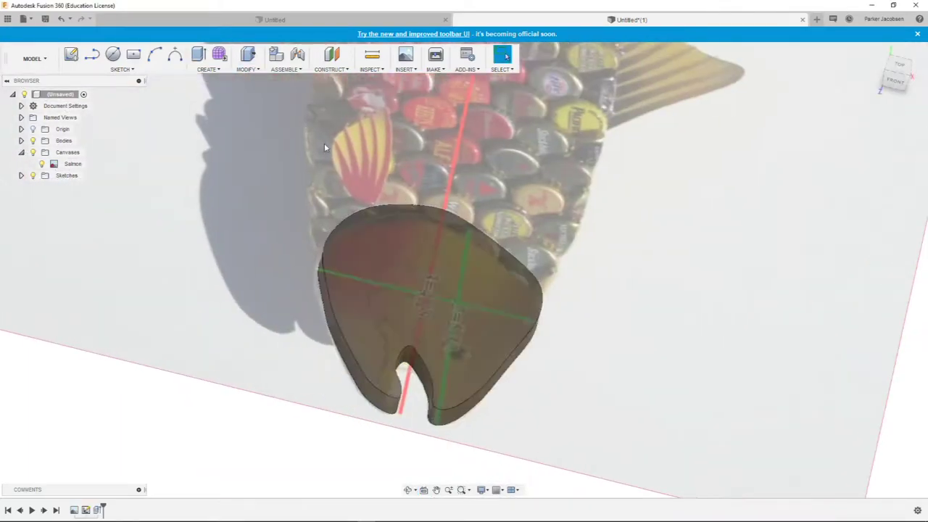
{"action": "middle_click_drag", "start_coordinate": [325, 147], "coordinate": [369, 246], "text": "shift"}
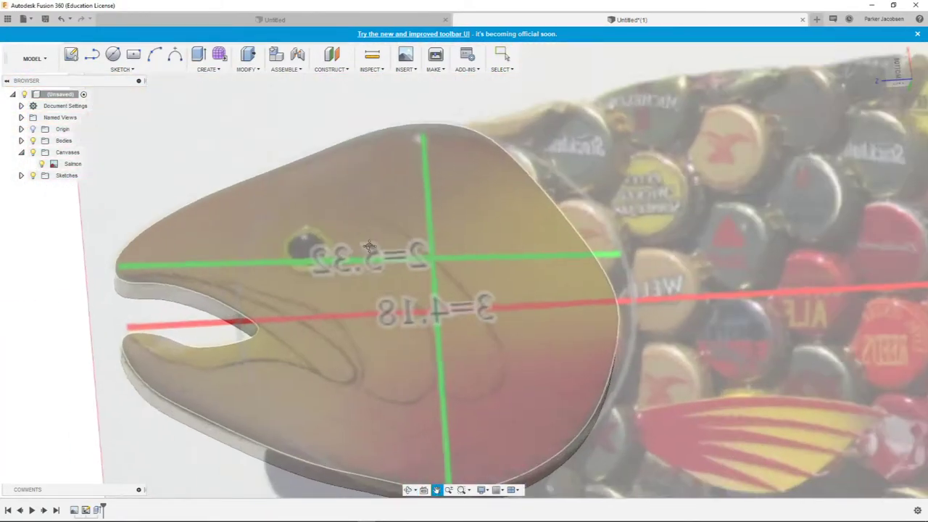
Step: Sketch a circular eye on the head face and extrude it 0.10 mm as a join
{"action": "left_click", "coordinate": [112, 55]}
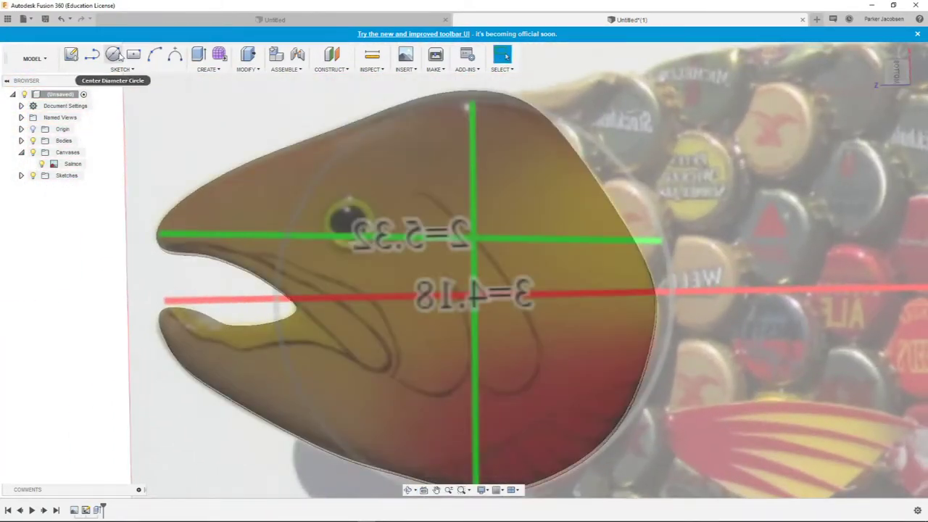
{"action": "left_click", "coordinate": [465, 276]}
{"action": "middle_click_drag", "start_coordinate": [473, 206], "coordinate": [248, 59], "text": "shift"}
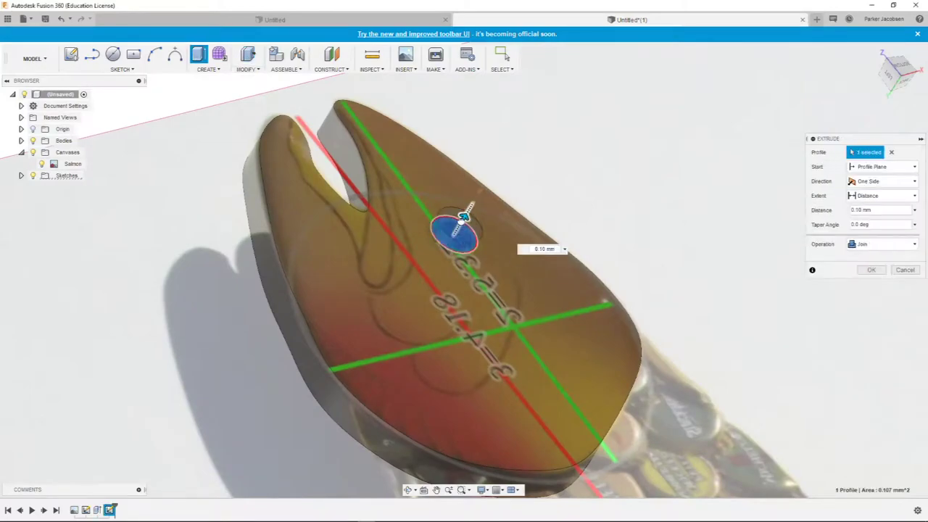
{"action": "left_click", "coordinate": [464, 232]}
{"action": "mouse_move", "coordinate": [452, 166]}
{"action": "middle_mouse_down", "text": "shift"}
{"action": "mouse_move", "coordinate": [462, 269]}
{"action": "mouse_move", "coordinate": [331, 269]}
{"action": "middle_mouse_up", "text": "shift"}
{"action": "left_click", "coordinate": [247, 69]}
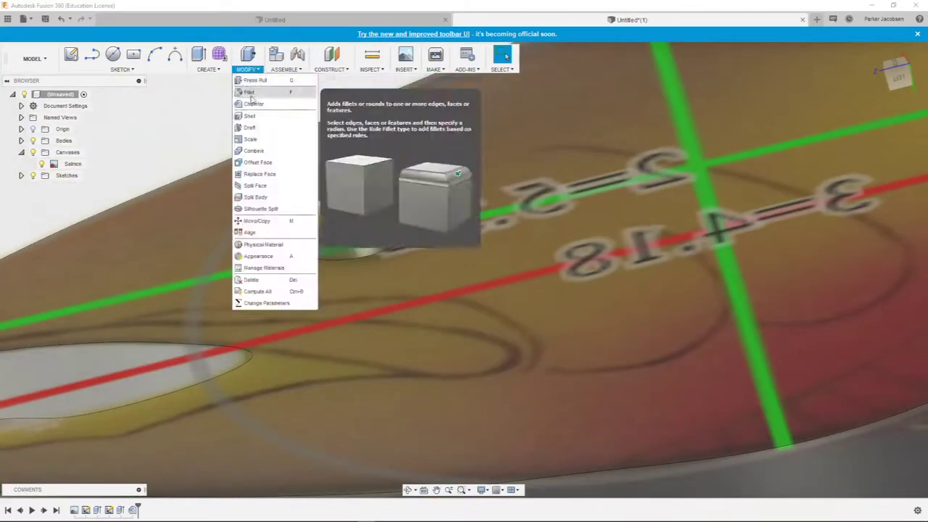
Step: Try rounding the head edges with Fillet twice, cancelling each attempt
{"action": "left_click", "coordinate": [248, 92]}
{"action": "key", "text": "Escape"}
{"action": "mouse_move", "coordinate": [356, 201]}
{"action": "middle_mouse_down", "text": "shift"}
{"action": "mouse_move", "coordinate": [589, 224]}
{"action": "mouse_move", "coordinate": [657, 251]}
{"action": "mouse_move", "coordinate": [401, 228]}
{"action": "middle_mouse_up", "text": "shift"}
{"action": "key", "text": "f"}
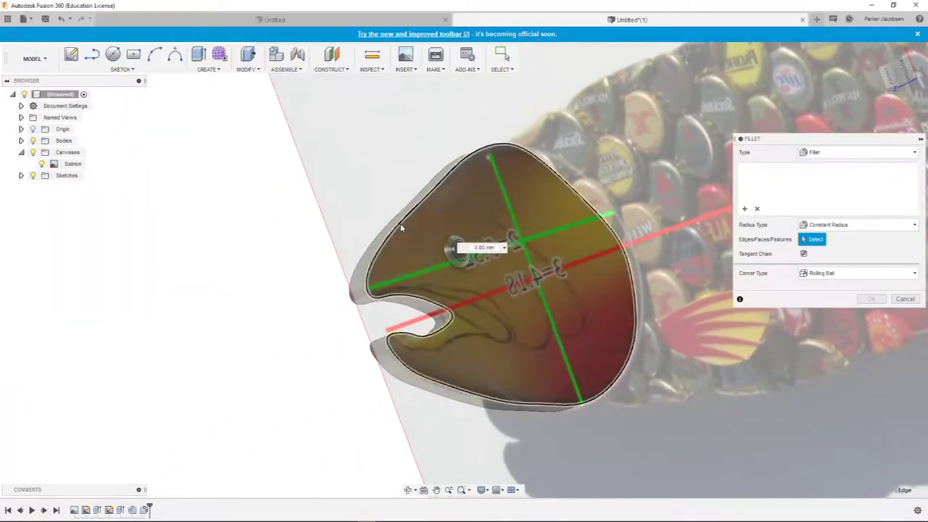
{"action": "mouse_move", "coordinate": [470, 229]}
{"action": "middle_mouse_down", "text": "shift"}
{"action": "mouse_move", "coordinate": [398, 217]}
{"action": "mouse_move", "coordinate": [538, 196]}
{"action": "middle_mouse_up", "text": "shift"}
{"action": "key", "text": "Escape"}
Step: Sketch a curved gill spline on the head face and cut the snout region 0.10 mm deep
{"action": "left_click", "coordinate": [488, 348]}
{"action": "left_click", "coordinate": [445, 290]}
{"action": "left_click", "coordinate": [174, 54]}
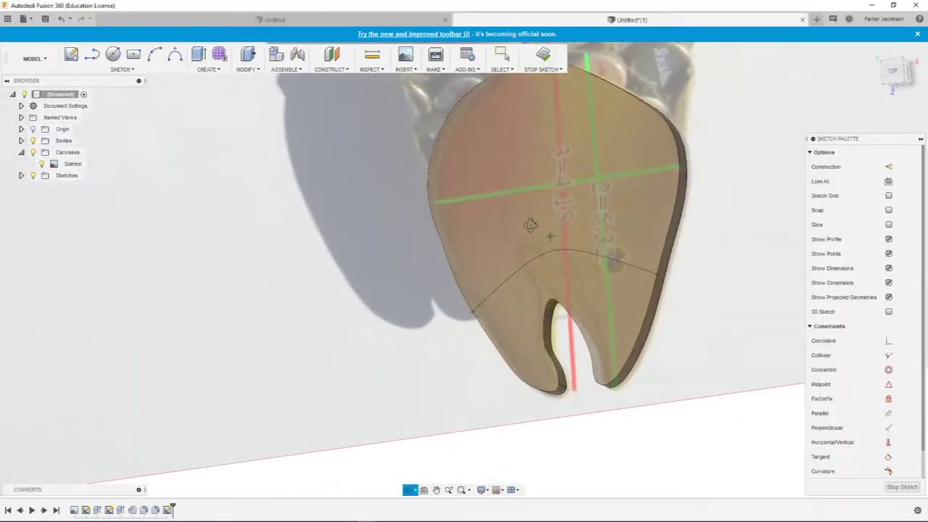
{"action": "middle_click_drag", "start_coordinate": [551, 259], "coordinate": [490, 302], "text": "shift"}
{"action": "left_click", "coordinate": [490, 302]}
{"action": "key", "text": "e"}
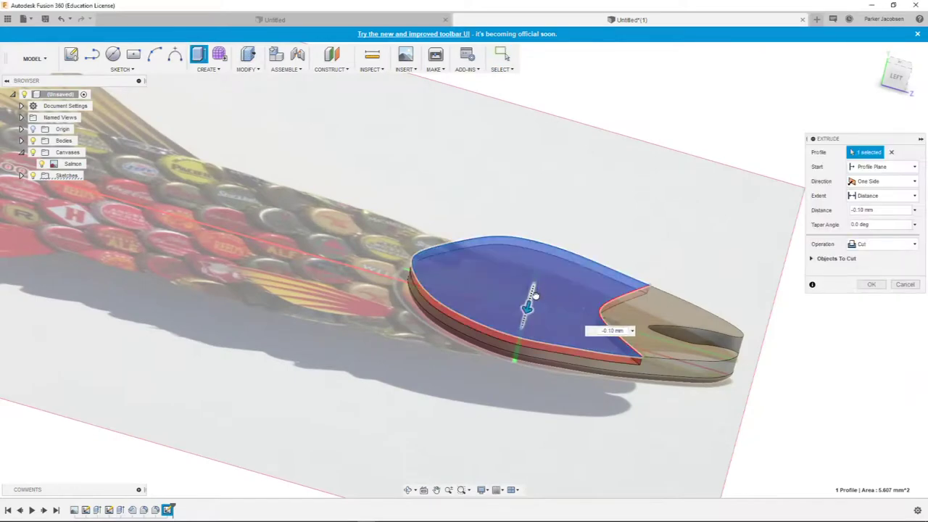
{"action": "key", "text": "Return"}
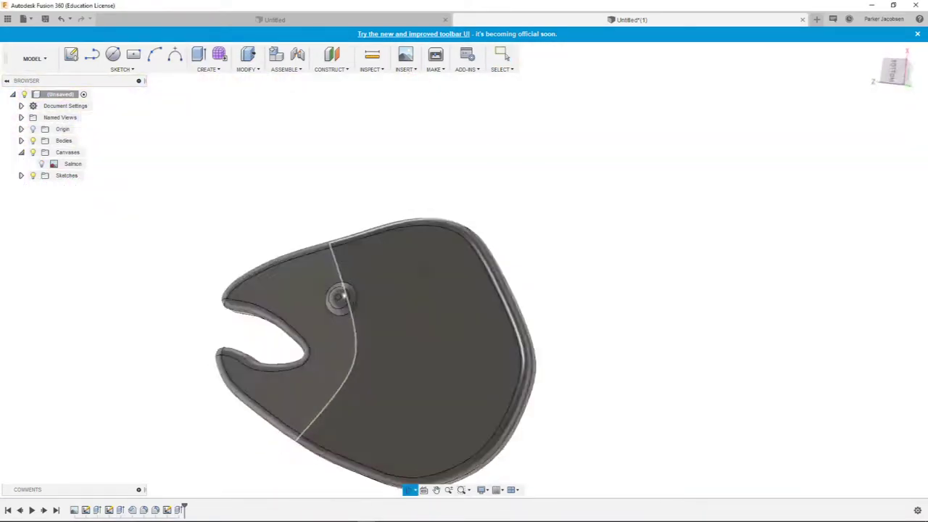
{"action": "middle_click_drag", "start_coordinate": [696, 310], "coordinate": [408, 327], "text": "shift"}
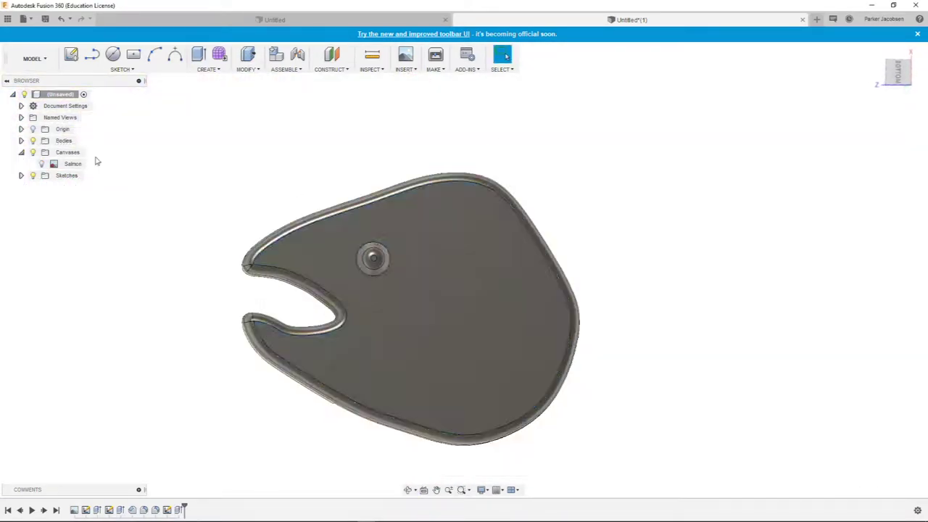
Step: Select Body1 and measure the unscaled head, about 3.434 mm long
{"action": "left_click", "coordinate": [73, 153]}
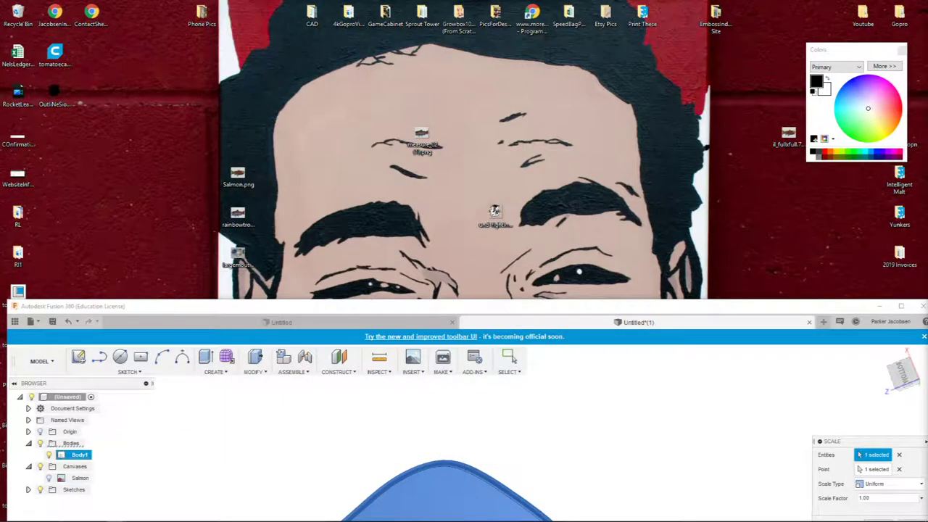
{"action": "key", "text": "i"}
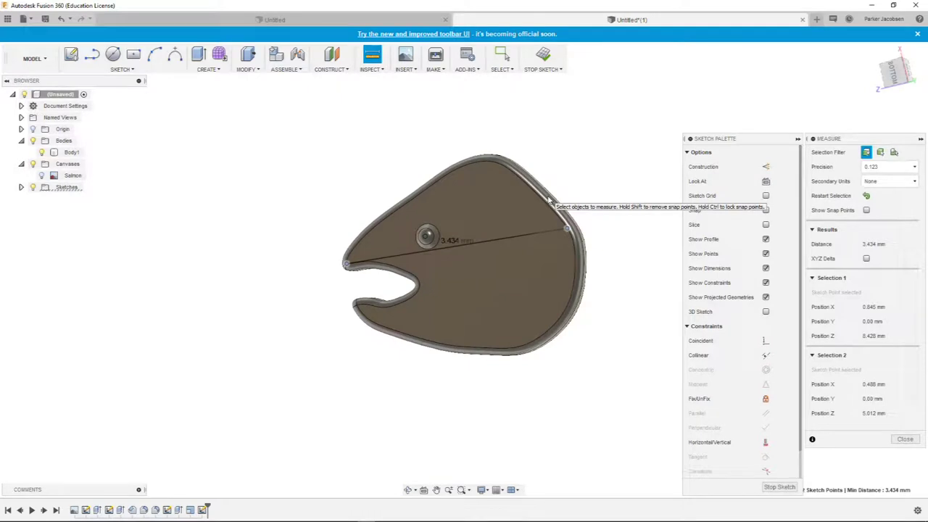
{"action": "key", "text": "Escape"}
{"action": "left_click", "coordinate": [208, 68]}
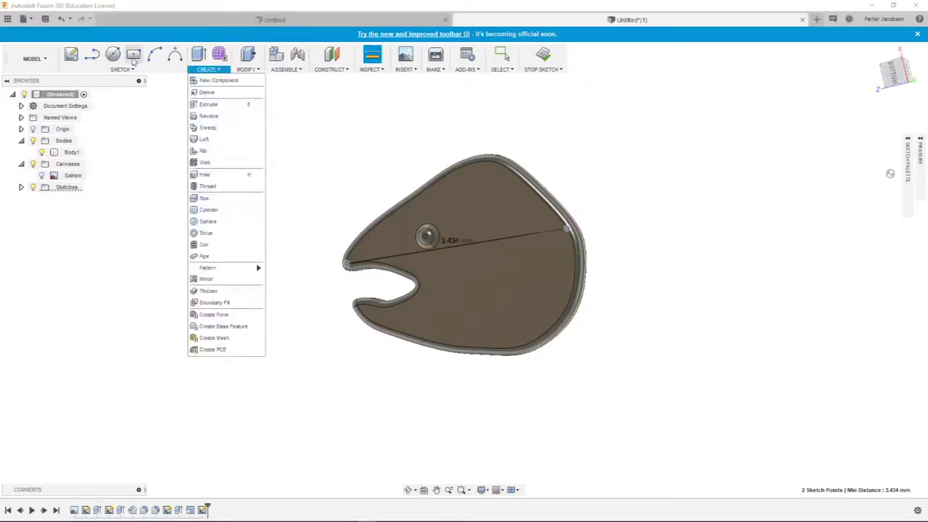
{"action": "left_click", "coordinate": [916, 34]}
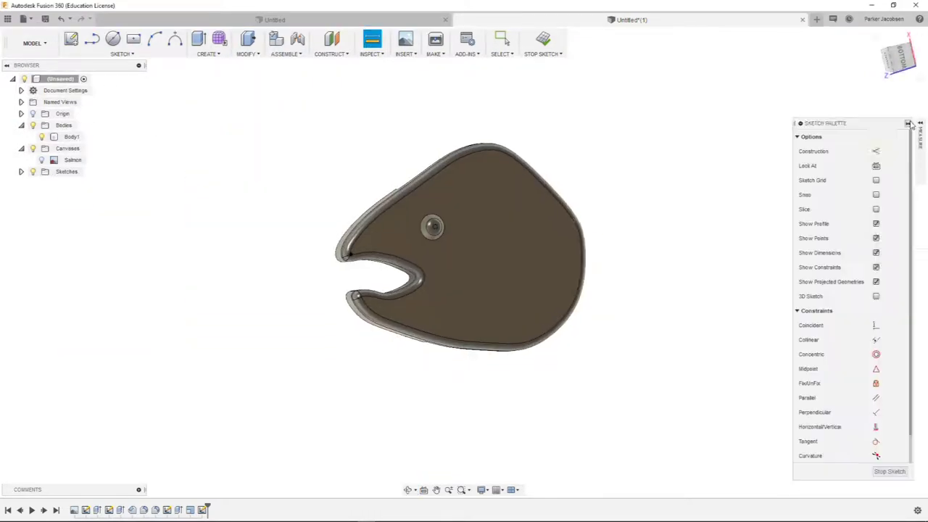
{"action": "left_click", "coordinate": [543, 38]}
Step: Scale Body1 uniformly from a picked base point, entering the factor as 10
{"action": "left_click", "coordinate": [494, 158]}
{"action": "left_click", "coordinate": [247, 53]}
{"action": "left_click", "coordinate": [265, 145]}
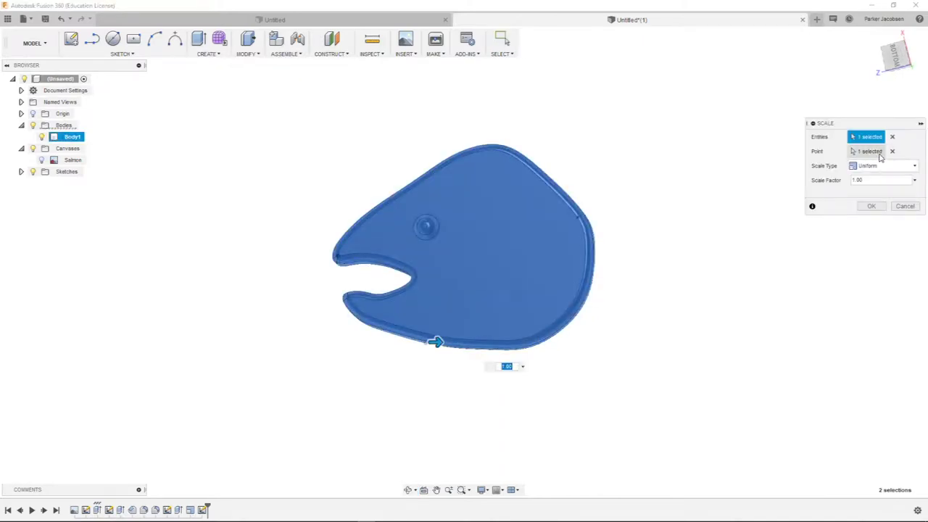
{"action": "left_click", "coordinate": [435, 341]}
{"action": "type", "text": "10"}
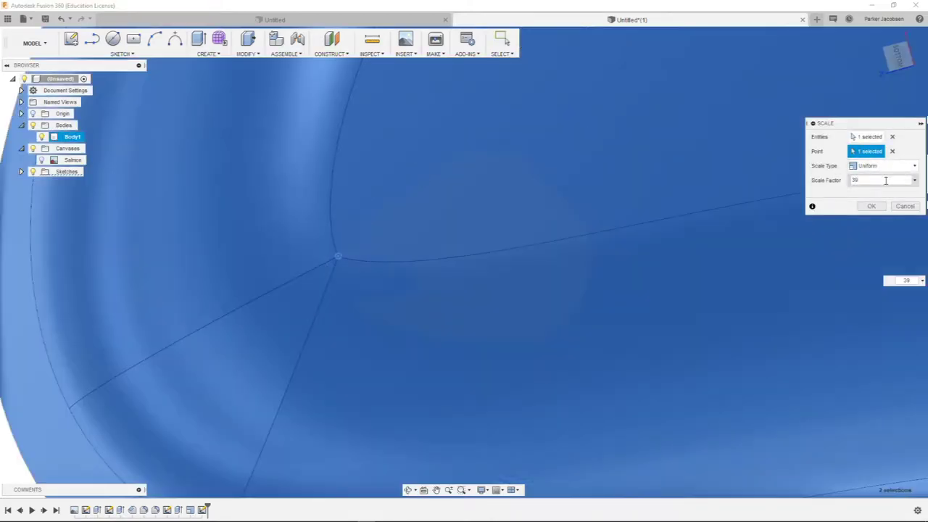
{"action": "left_click", "coordinate": [872, 206]}
{"action": "scroll", "coordinate": [429, 275], "scroll_direction": "up", "scroll_amount": 3}
Step: Re-measure the scaled head, now about 137 mm across, and inspect it from several angles
{"action": "left_click", "coordinate": [430, 275]}
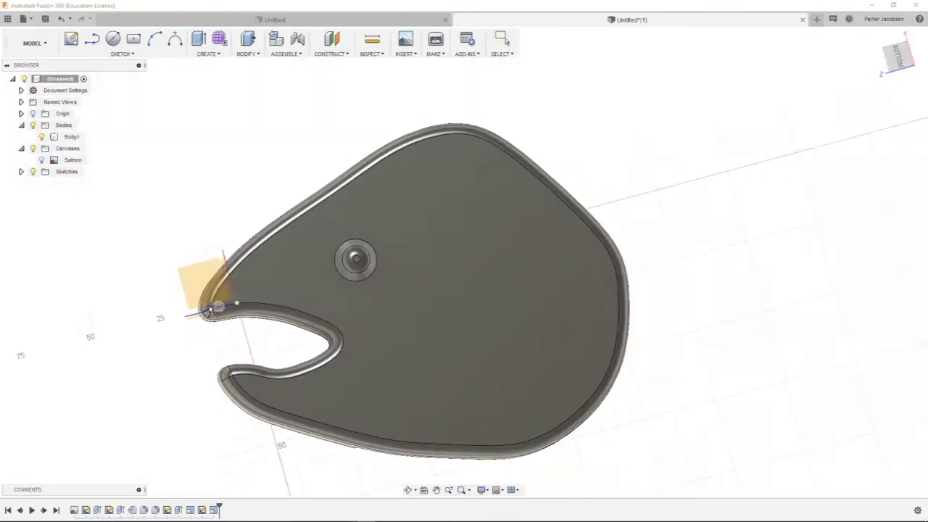
{"action": "key", "text": "i"}
{"action": "left_click", "coordinate": [375, 178]}
{"action": "left_click", "coordinate": [373, 457]}
{"action": "middle_click_drag", "start_coordinate": [542, 166], "coordinate": [367, 149], "text": "shift"}
{"action": "left_click", "coordinate": [778, 487]}
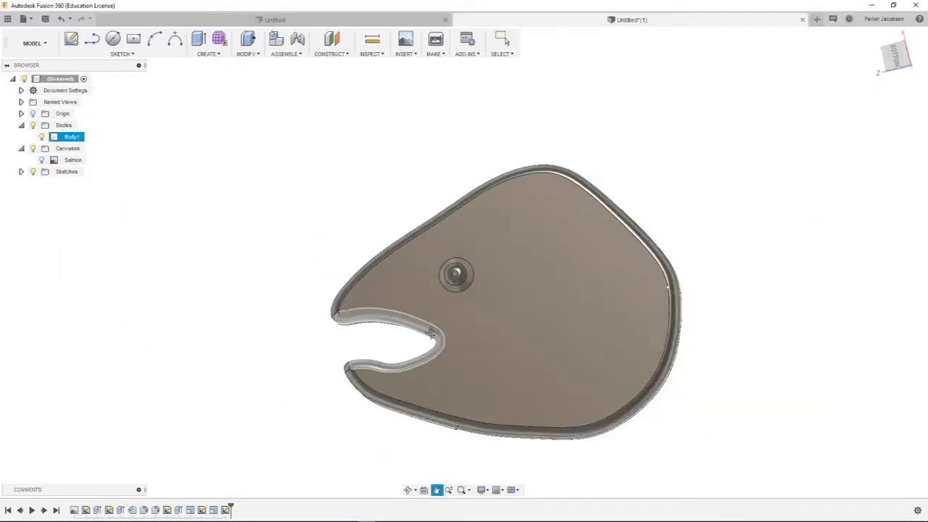
{"action": "middle_click_drag", "start_coordinate": [540, 313], "coordinate": [501, 275], "text": "shift"}
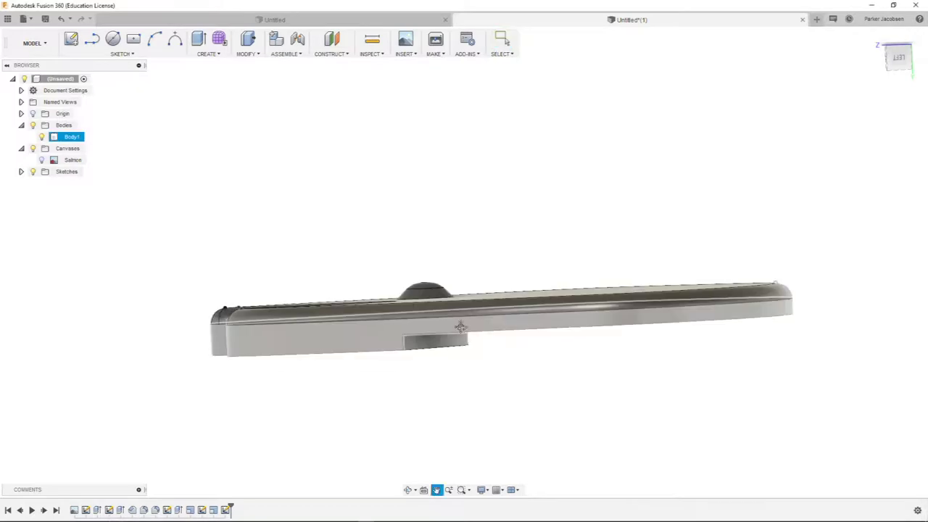
{"action": "middle_click_drag", "start_coordinate": [440, 341], "coordinate": [466, 341], "text": "shift"}
Step: Save the design, typing FishHead as its name, and close the STL export Job Status window
{"action": "left_click", "coordinate": [452, 176]}
{"action": "left_click", "coordinate": [24, 18]}
{"action": "left_click", "coordinate": [32, 85]}
{"action": "type", "text": "FishHead"}
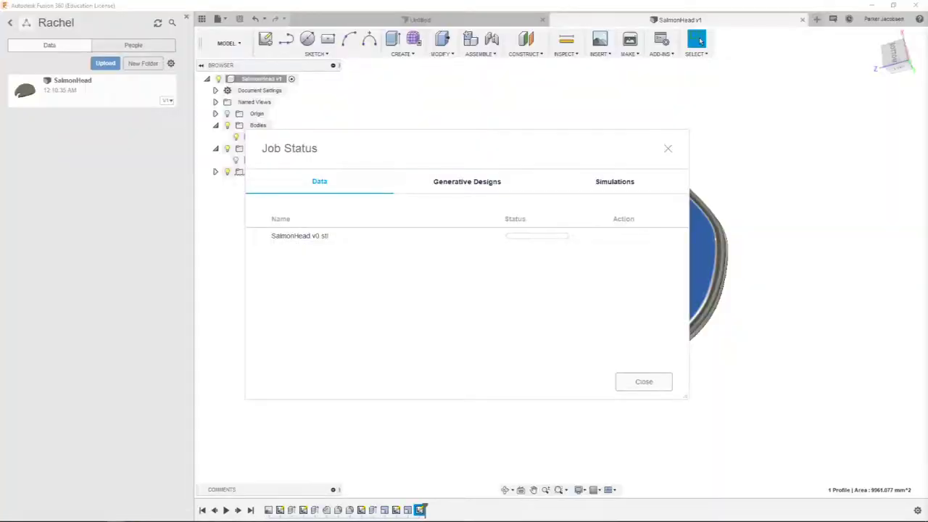
{"action": "left_click", "coordinate": [667, 149]}
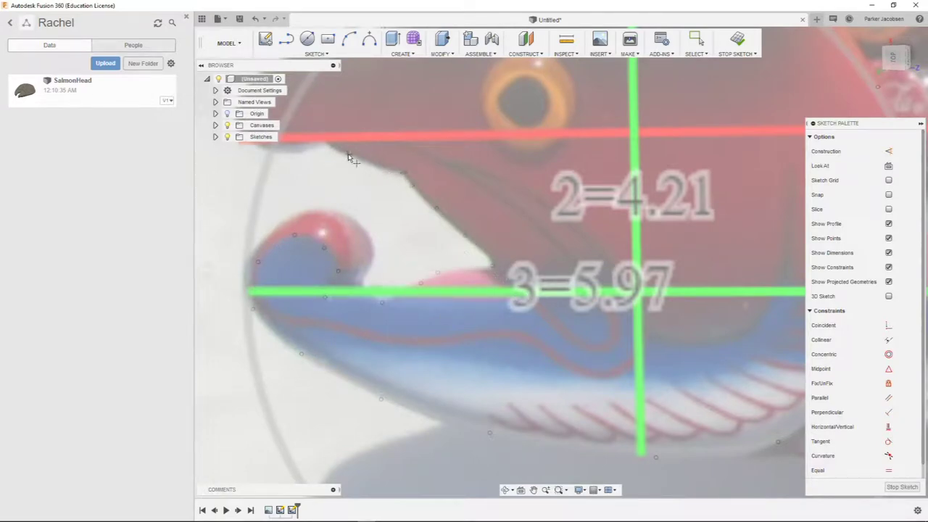
Step: Check the closed head-and-jaw spline outline and finish the sketch
{"action": "scroll", "coordinate": [379, 163], "scroll_direction": "down", "scroll_amount": 3}
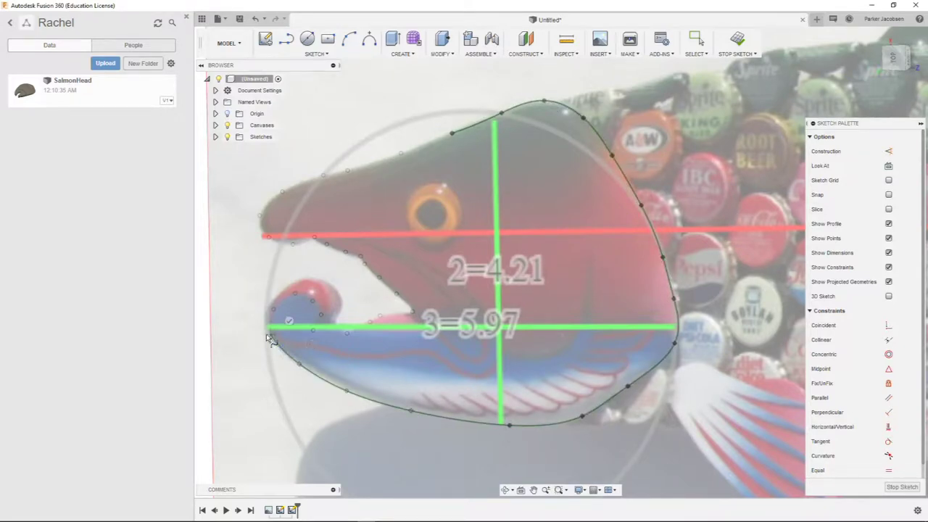
{"action": "scroll", "coordinate": [268, 337], "scroll_direction": "up", "scroll_amount": 5}
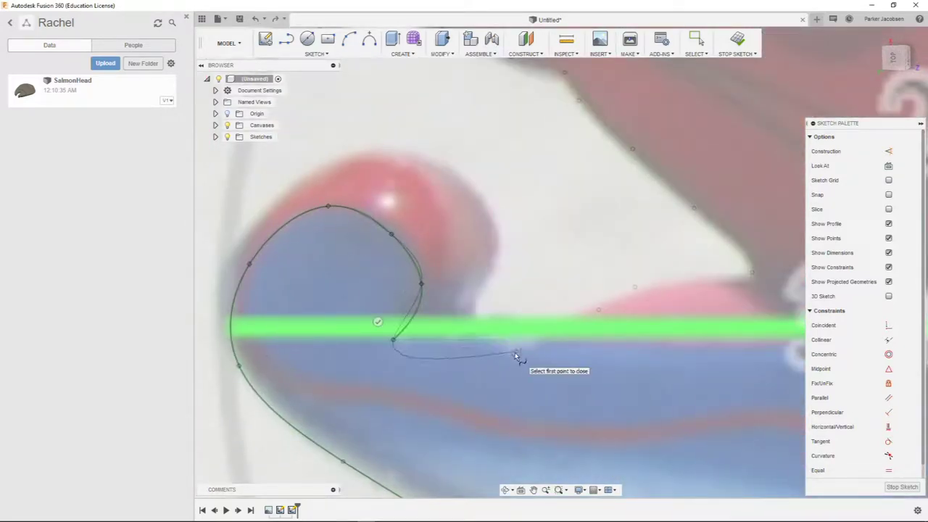
{"action": "scroll", "coordinate": [596, 249], "scroll_direction": "down", "scroll_amount": 5}
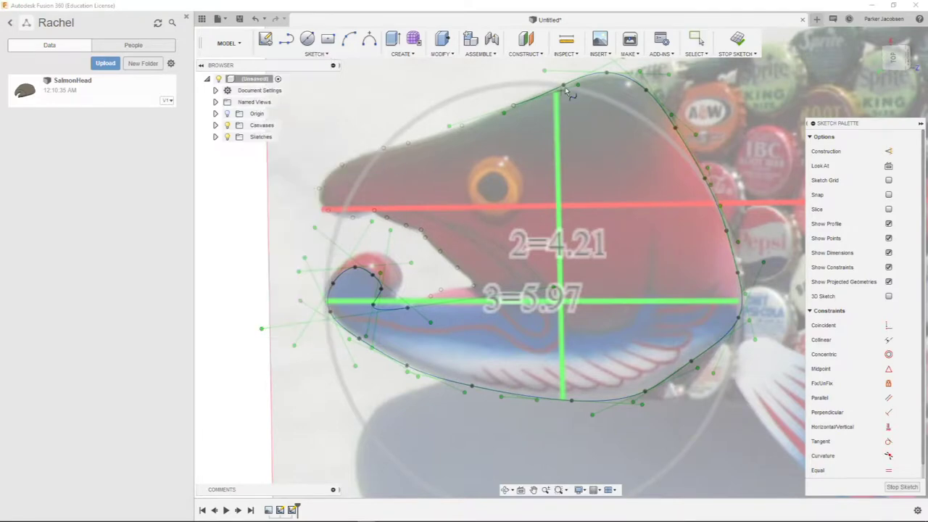
{"action": "scroll", "coordinate": [539, 110], "scroll_direction": "up", "scroll_amount": 3}
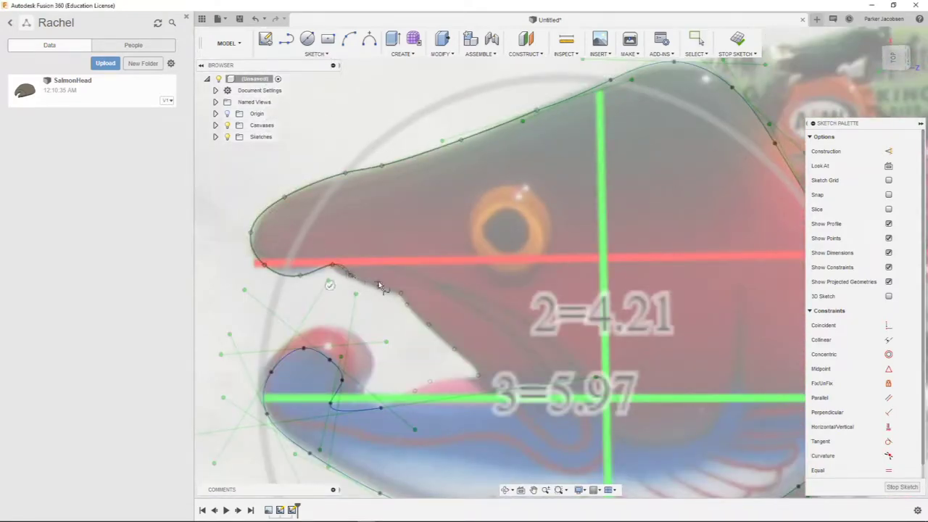
{"action": "scroll", "coordinate": [438, 385], "scroll_direction": "down", "scroll_amount": 3}
{"action": "left_click", "coordinate": [737, 40]}
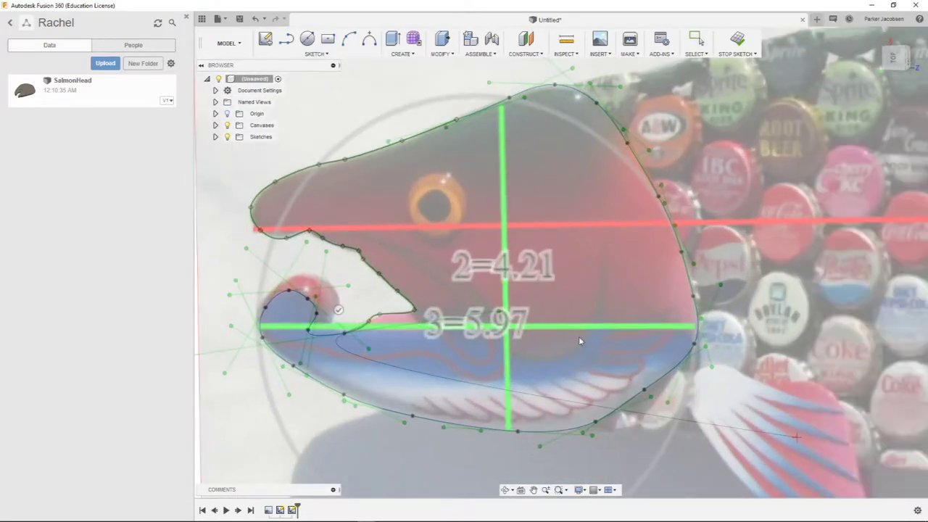
{"action": "scroll", "coordinate": [390, 254], "scroll_direction": "up", "scroll_amount": 5}
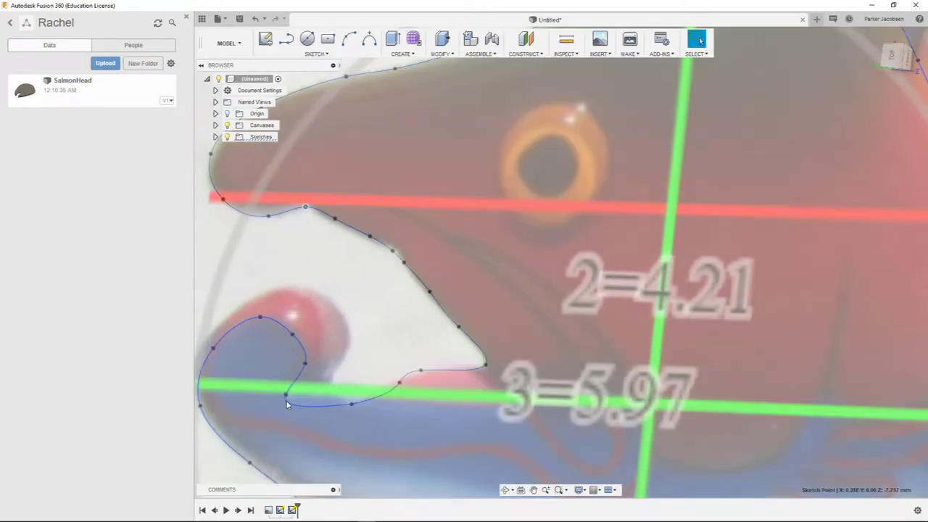
{"action": "scroll", "coordinate": [351, 399], "scroll_direction": "down", "scroll_amount": 5}
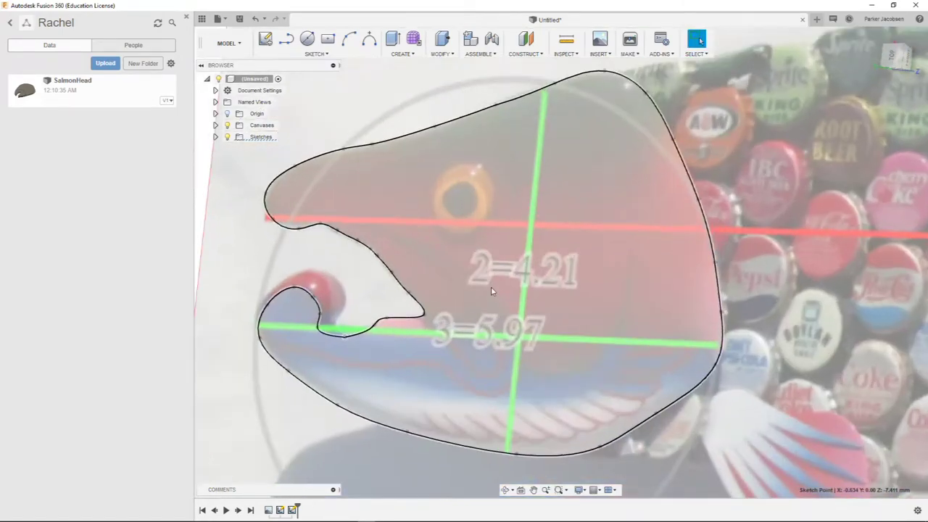
Step: Extrude the trout outline, extrude a 0.20 mm raised eye circle, and fillet the eye ring edges
{"action": "left_click", "coordinate": [392, 38]}
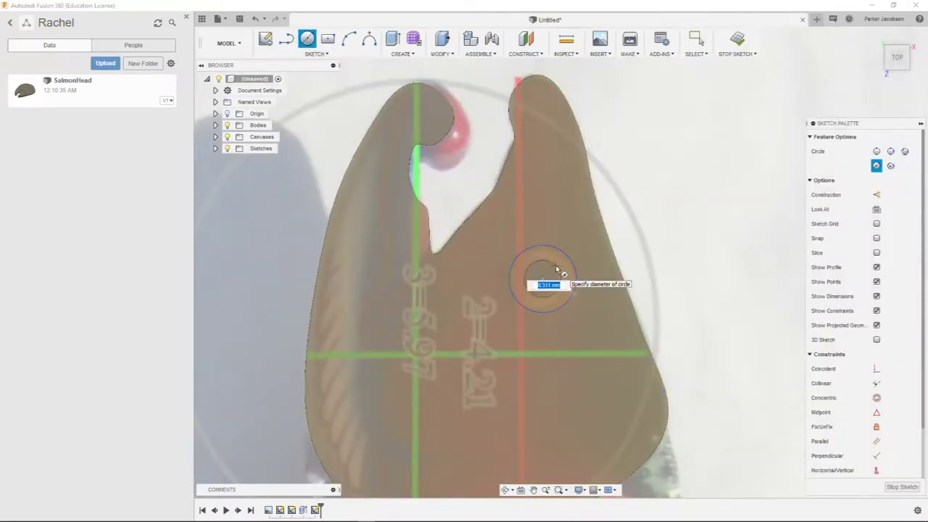
{"action": "left_click", "coordinate": [557, 270]}
{"action": "left_click", "coordinate": [401, 41]}
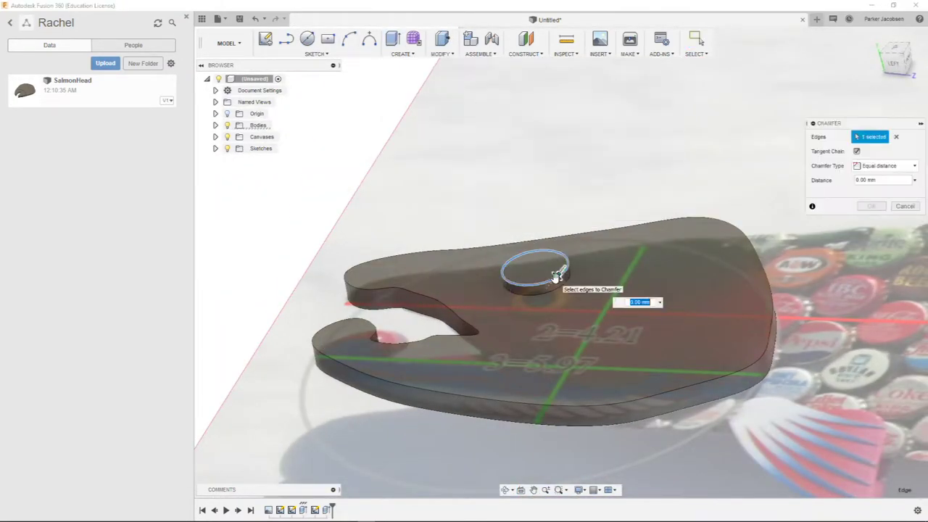
{"action": "left_click", "coordinate": [440, 54]}
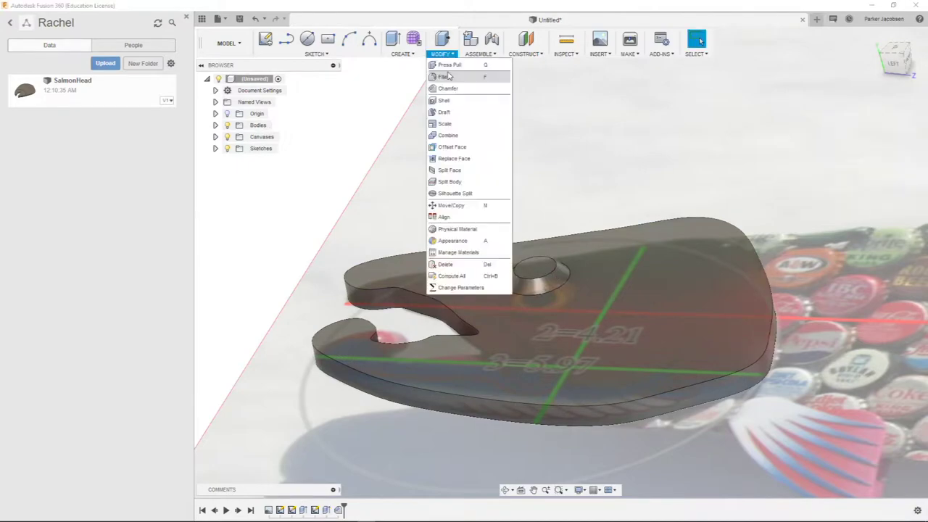
{"action": "left_click", "coordinate": [453, 76]}
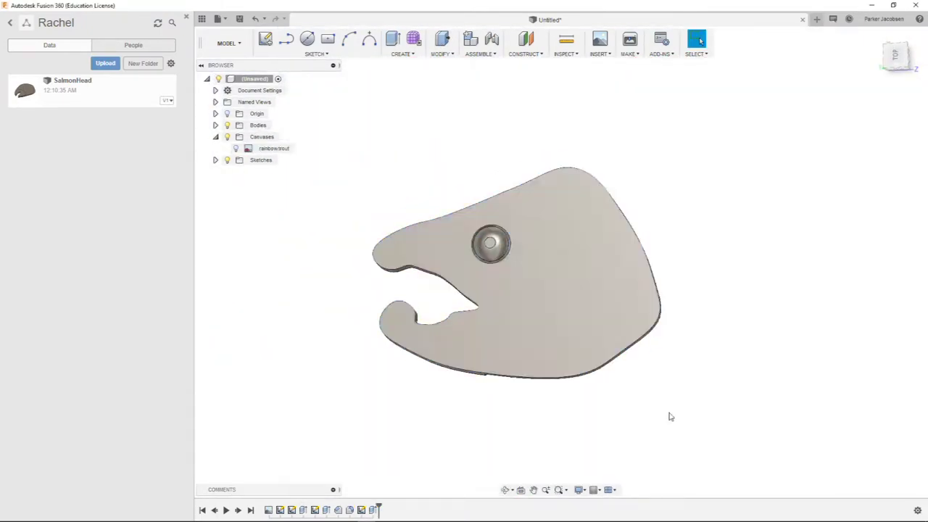
{"action": "left_click", "coordinate": [316, 54]}
{"action": "left_click", "coordinate": [312, 66]}
Step: Measure the trout head from the lower jaw tip to the far edge, about 3.959 mm
{"action": "left_click", "coordinate": [560, 262]}
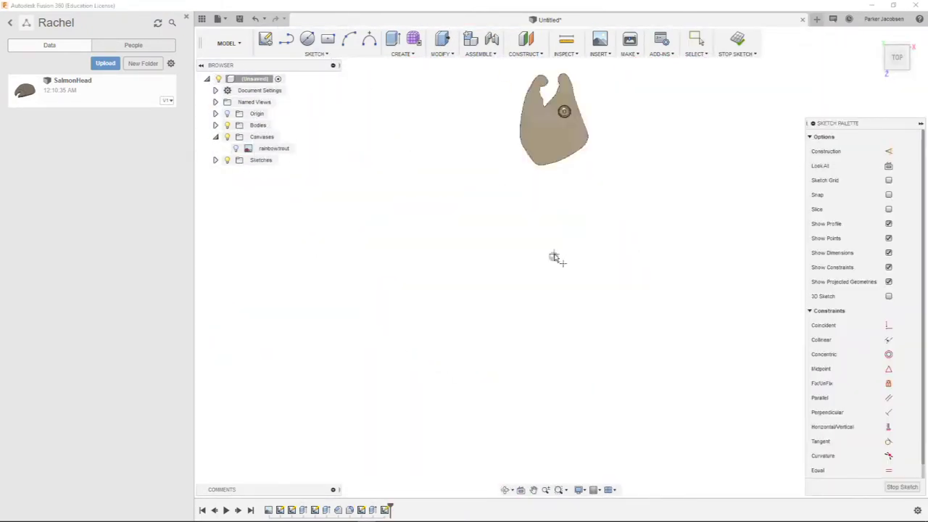
{"action": "left_click", "coordinate": [565, 43]}
{"action": "left_click", "coordinate": [558, 65]}
{"action": "left_click", "coordinate": [348, 333]}
{"action": "left_click", "coordinate": [645, 311]}
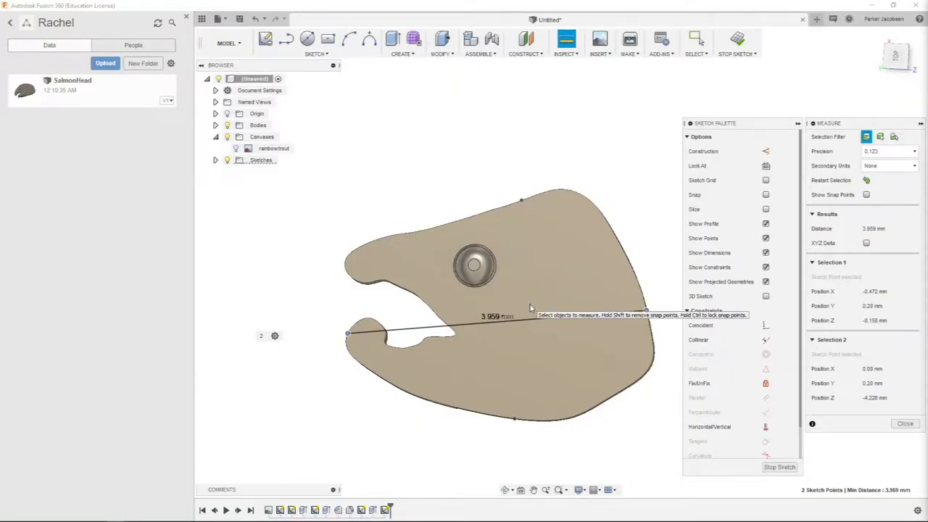
{"action": "left_click", "coordinate": [772, 469]}
Step: Scale the trout head body uniformly by a factor of 38.5, undoing an initial wrong scale
{"action": "left_click_drag", "start_coordinate": [325, 102], "coordinate": [725, 450]}
{"action": "left_click", "coordinate": [441, 54]}
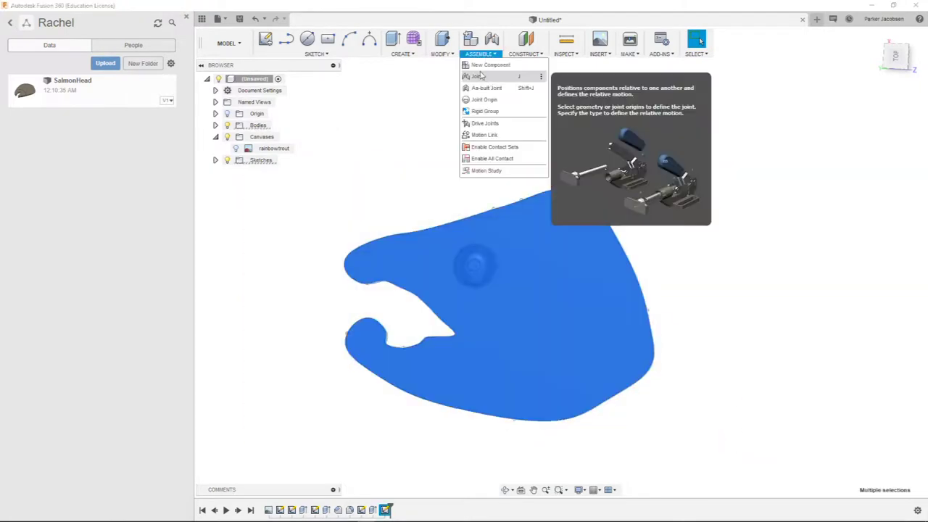
{"action": "left_click", "coordinate": [471, 123]}
{"action": "key", "text": "Return"}
{"action": "middle_click_drag", "start_coordinate": [557, 265], "coordinate": [558, 316], "text": "shift"}
{"action": "key", "text": "ctrl+z"}
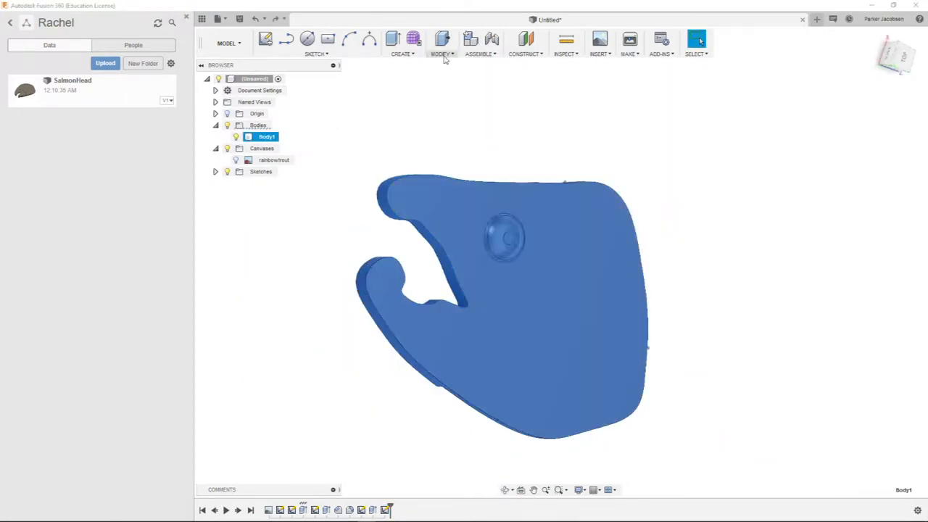
{"action": "key", "text": "Return"}
{"action": "type", "text": "38.5"}
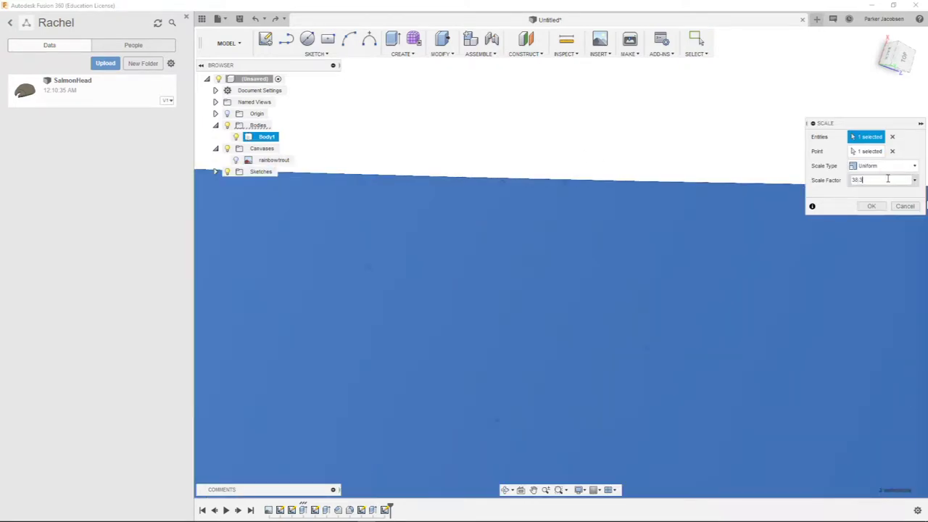
{"action": "scroll", "coordinate": [591, 254], "scroll_direction": "down", "scroll_amount": 5}
{"action": "middle_click_drag", "start_coordinate": [556, 326], "coordinate": [595, 327], "text": "shift"}
{"action": "key", "text": "Return"}
Step: Create a new sketch on the scaled body's top face
{"action": "left_click", "coordinate": [316, 54]}
{"action": "left_click", "coordinate": [316, 64]}
{"action": "left_click", "coordinate": [543, 265]}
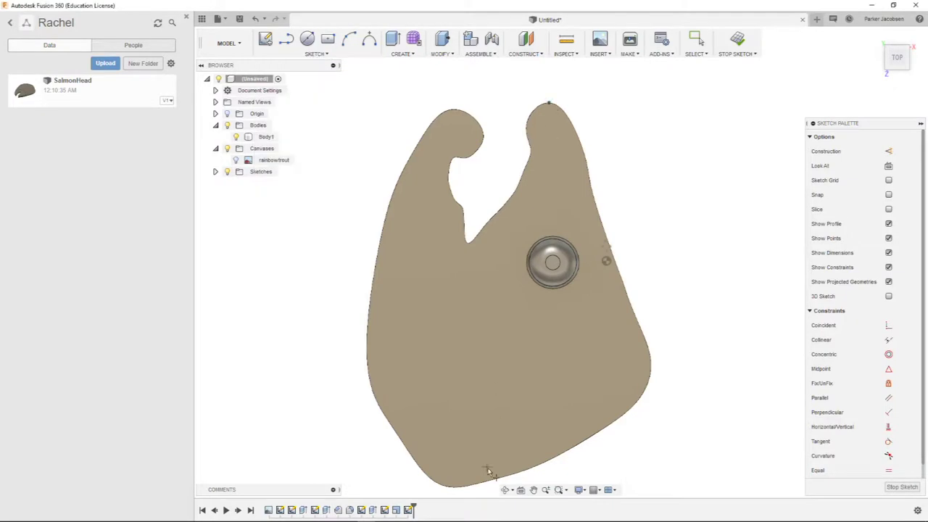
{"action": "left_click", "coordinate": [567, 40]}
Step: Save the trout design as RainbowTroutHead
{"action": "middle_click_drag", "start_coordinate": [551, 290], "coordinate": [593, 336], "text": "shift"}
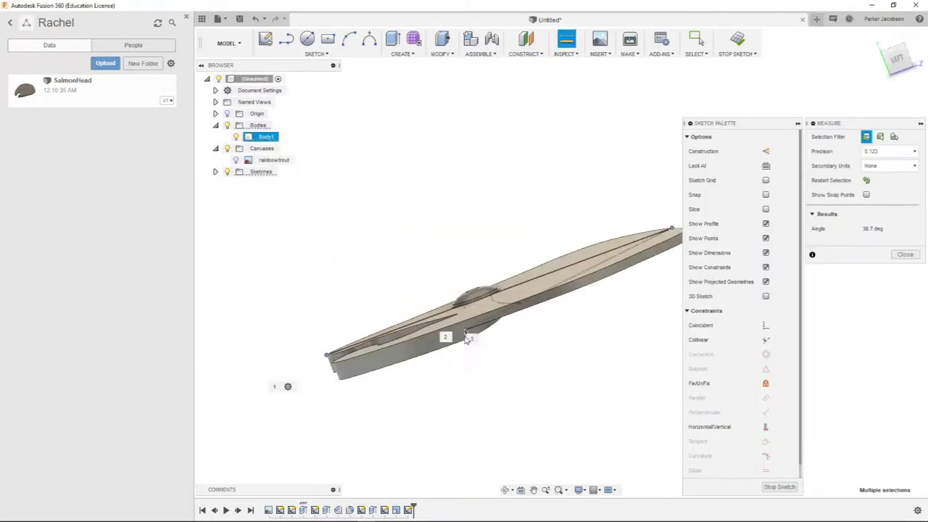
{"action": "key", "text": "ctrl+s"}
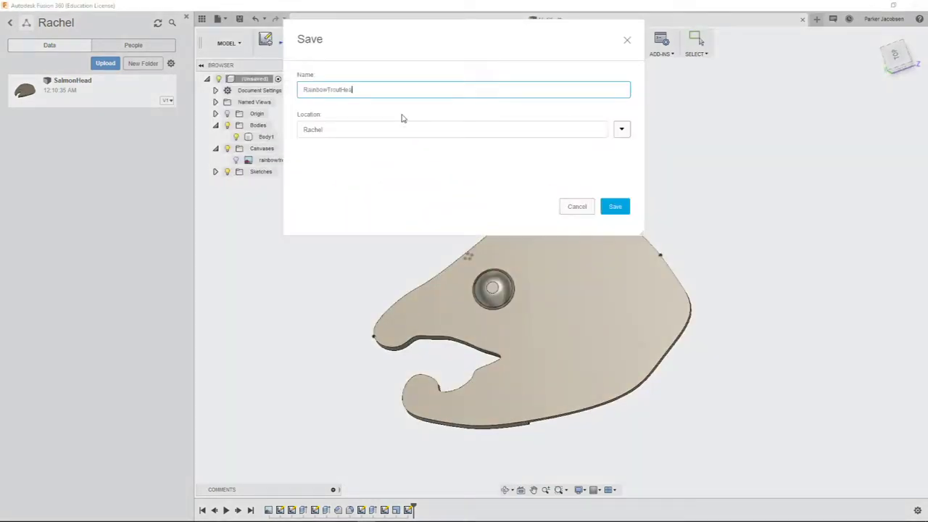
{"action": "type", "text": "ead"}
{"action": "key", "text": "Return"}
Step: Export the trout head as an STL file
{"action": "left_click", "coordinate": [217, 18]}
{"action": "left_click", "coordinate": [313, 123]}
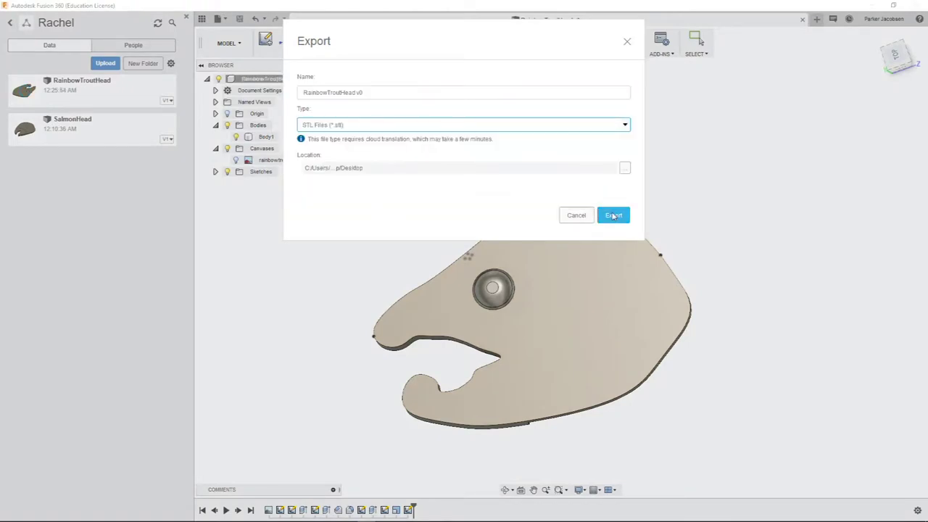
{"action": "left_click", "coordinate": [613, 216]}
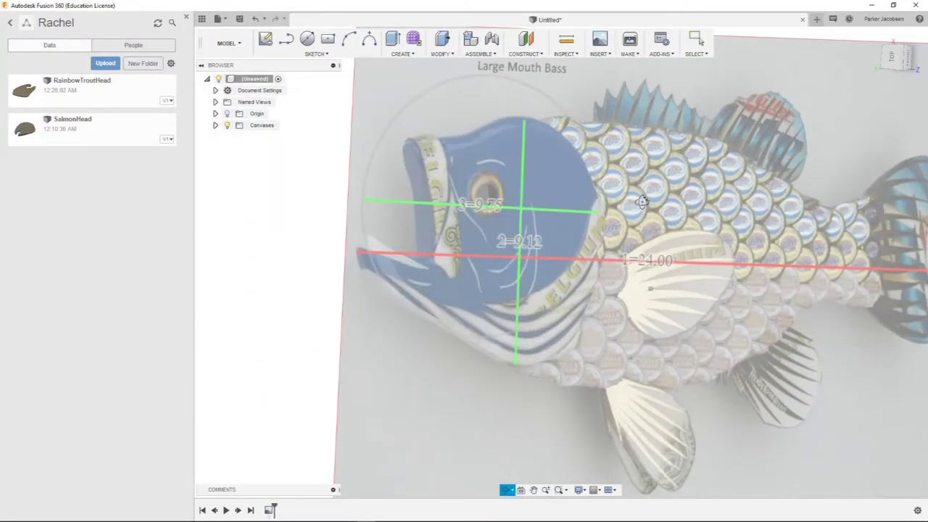
Step: Zoom and pan over the canvas photo to frame the whole bass head, gills and lower jaw
{"action": "left_click_drag", "start_coordinate": [455, 5], "coordinate": [431, 233]}
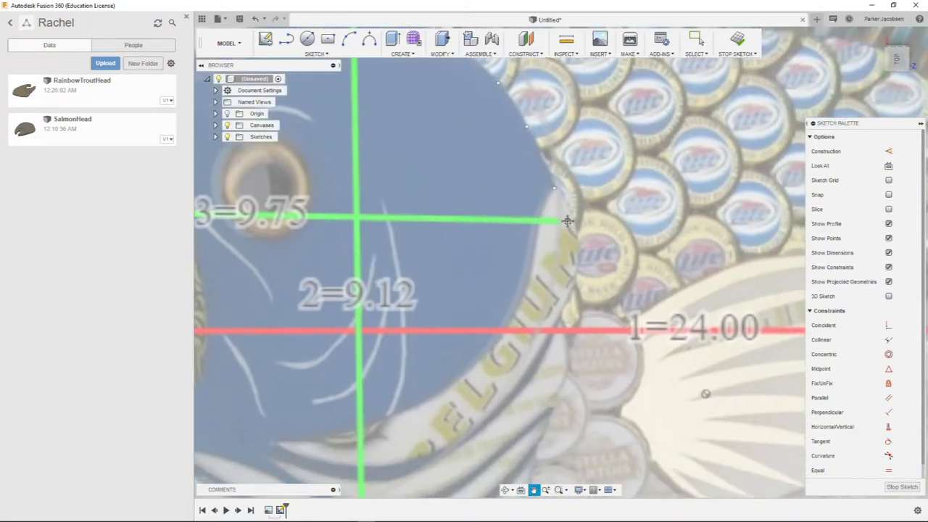
{"action": "scroll", "coordinate": [522, 373], "scroll_direction": "down", "scroll_amount": 3}
{"action": "scroll", "coordinate": [550, 240], "scroll_direction": "up", "scroll_amount": 3}
{"action": "scroll", "coordinate": [558, 330], "scroll_direction": "down", "scroll_amount": 3}
{"action": "scroll", "coordinate": [530, 263], "scroll_direction": "up", "scroll_amount": 3}
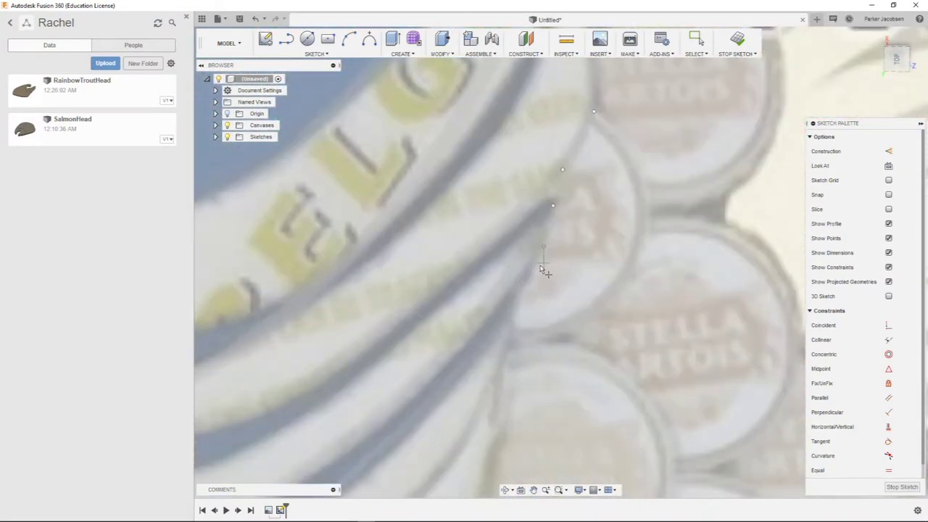
{"action": "scroll", "coordinate": [545, 253], "scroll_direction": "down", "scroll_amount": 3}
{"action": "scroll", "coordinate": [553, 291], "scroll_direction": "up", "scroll_amount": 4}
{"action": "scroll", "coordinate": [554, 294], "scroll_direction": "down", "scroll_amount": 2}
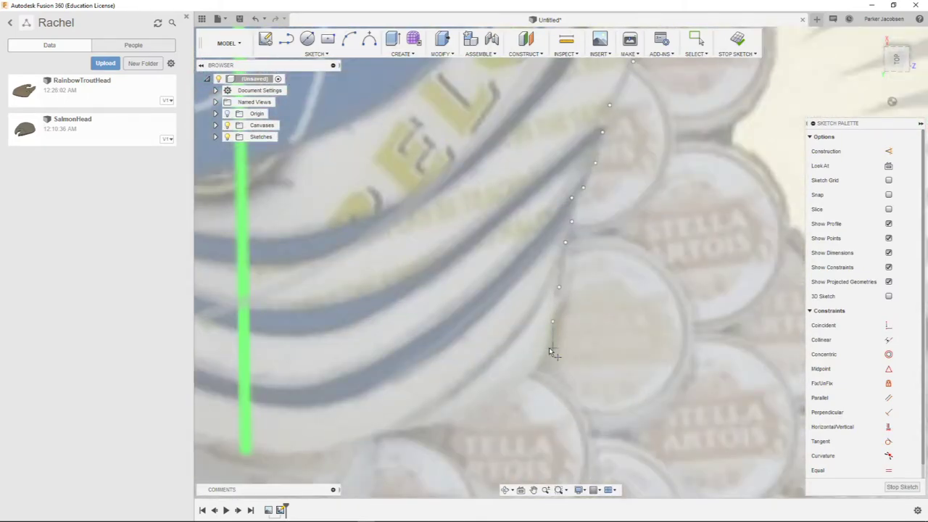
{"action": "scroll", "coordinate": [551, 355], "scroll_direction": "up", "scroll_amount": 3}
{"action": "scroll", "coordinate": [529, 379], "scroll_direction": "down", "scroll_amount": 3}
{"action": "middle_click_drag", "start_coordinate": [351, 435], "coordinate": [545, 419]}
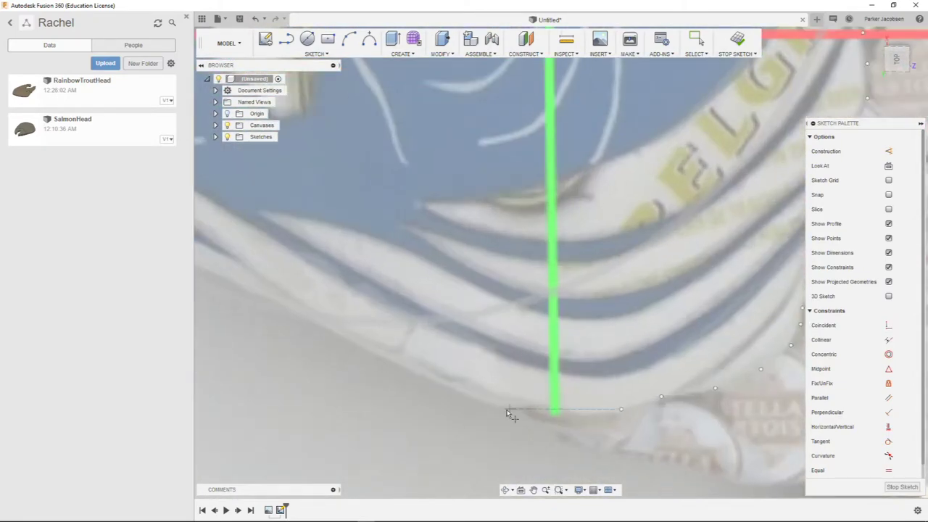
{"action": "middle_click_drag", "start_coordinate": [387, 361], "coordinate": [518, 341]}
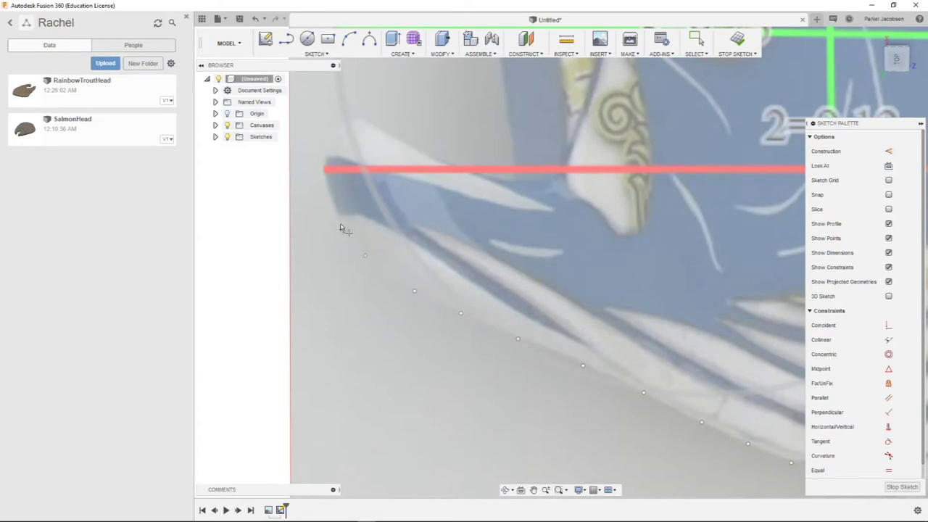
{"action": "scroll", "coordinate": [413, 151], "scroll_direction": "down", "scroll_amount": 4}
{"action": "scroll", "coordinate": [515, 319], "scroll_direction": "up", "scroll_amount": 3}
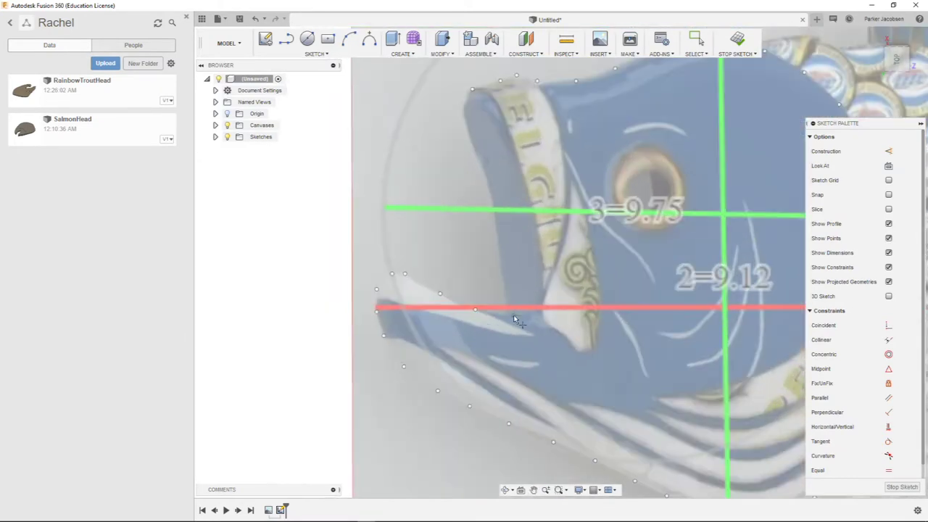
{"action": "scroll", "coordinate": [496, 105], "scroll_direction": "down", "scroll_amount": 2}
{"action": "middle_click_drag", "start_coordinate": [496, 105], "coordinate": [330, 136]}
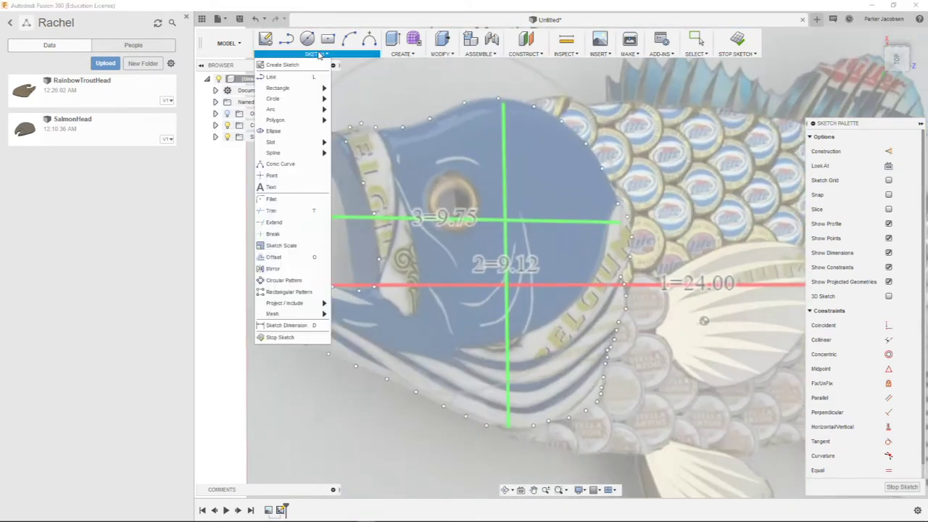
Step: Trace a spline from the top of the bass head along the forehead toward the gill edge
{"action": "right_click", "coordinate": [337, 139]}
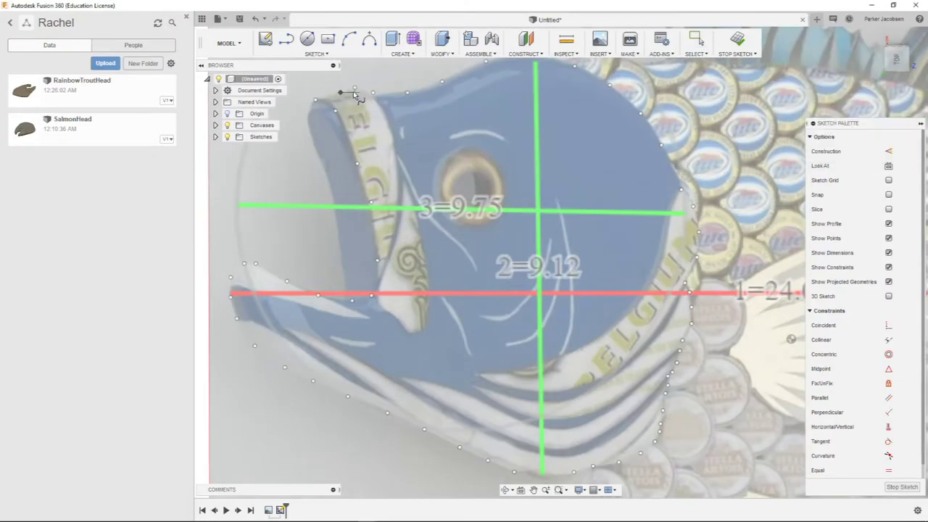
{"action": "left_click", "coordinate": [389, 92]}
{"action": "left_click", "coordinate": [426, 92]}
{"action": "left_click", "coordinate": [446, 85]}
{"action": "left_click", "coordinate": [464, 78]}
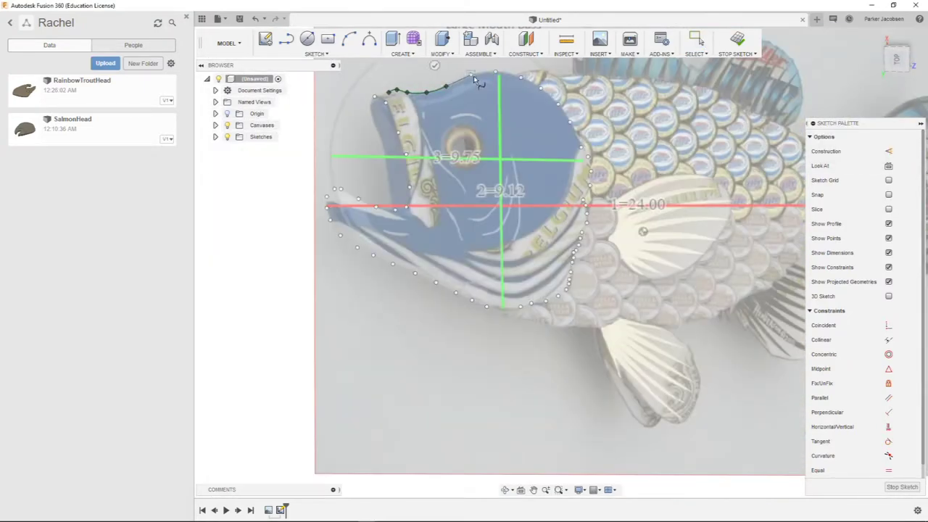
{"action": "scroll", "coordinate": [591, 227], "scroll_direction": "up", "scroll_amount": 3}
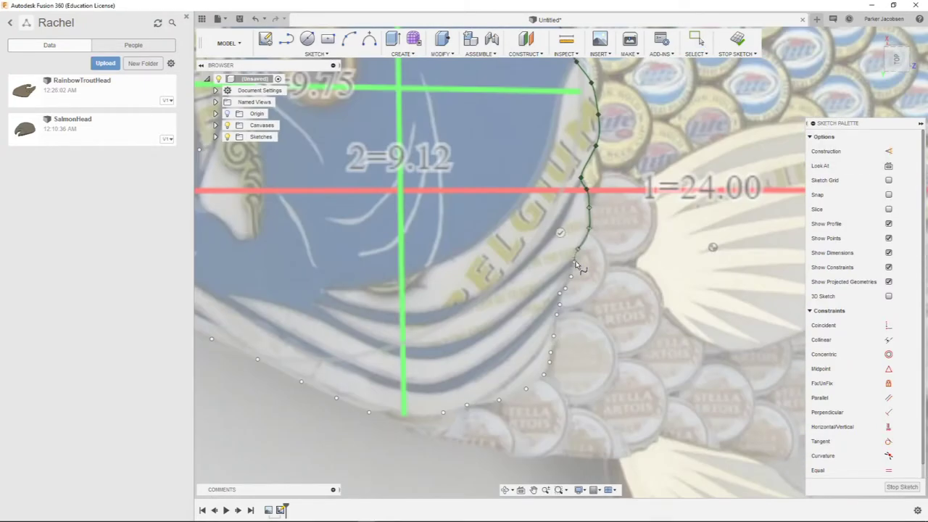
{"action": "middle_click_drag", "start_coordinate": [336, 397], "coordinate": [559, 370]}
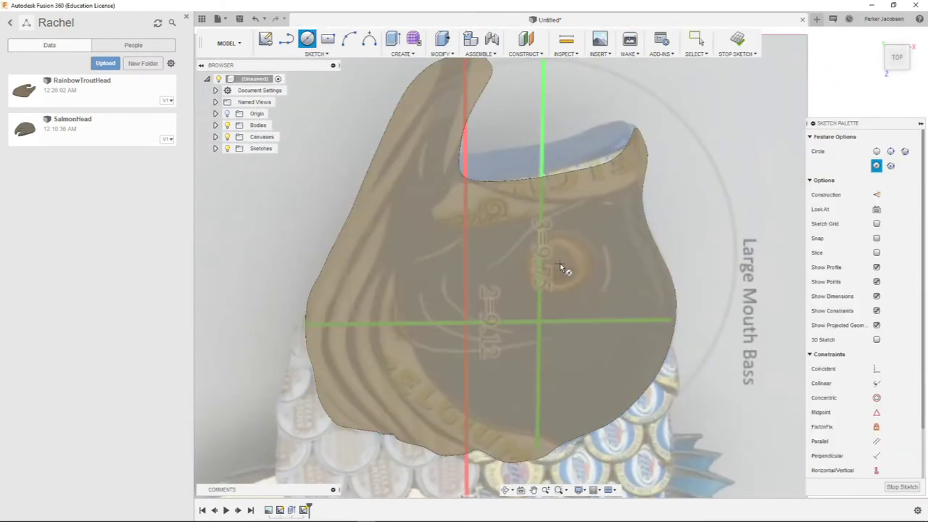
Step: Cut the eye circle through the bass head as a hole, then enter 7 in the inch converter
{"action": "left_click", "coordinate": [902, 488]}
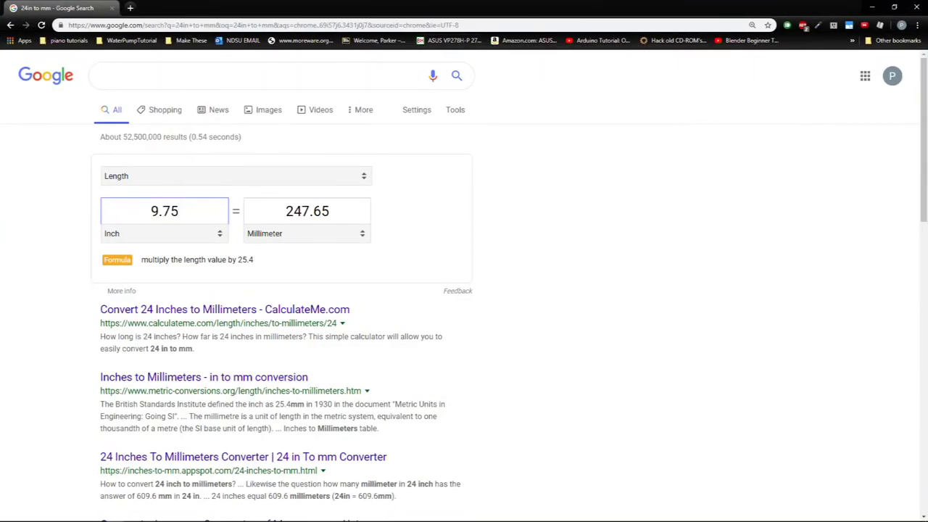
{"action": "left_click", "coordinate": [200, 213]}
{"action": "type", "text": "7"}
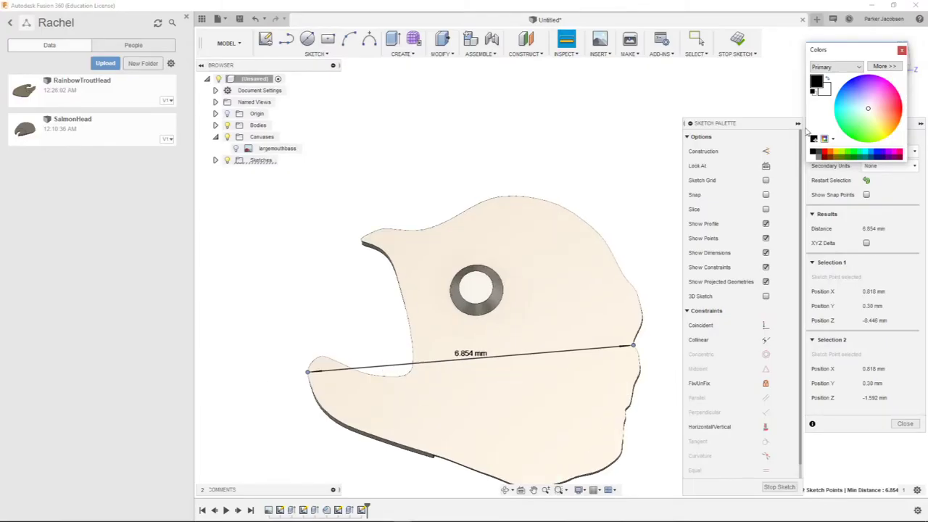
Step: Finish the sketch and scale up the bass head body
{"action": "left_click", "coordinate": [905, 424]}
{"action": "left_click", "coordinate": [738, 40]}
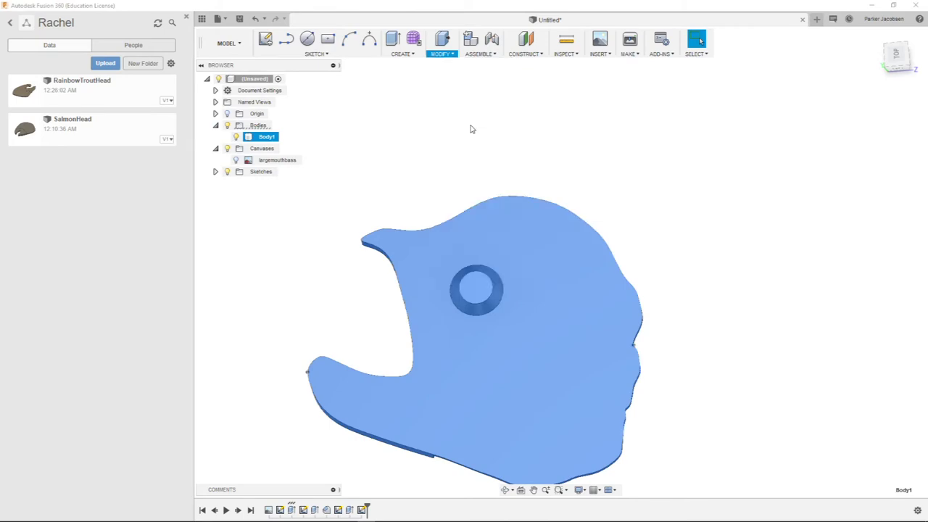
{"action": "type", "text": "27.79"}
{"action": "key", "text": "Return"}
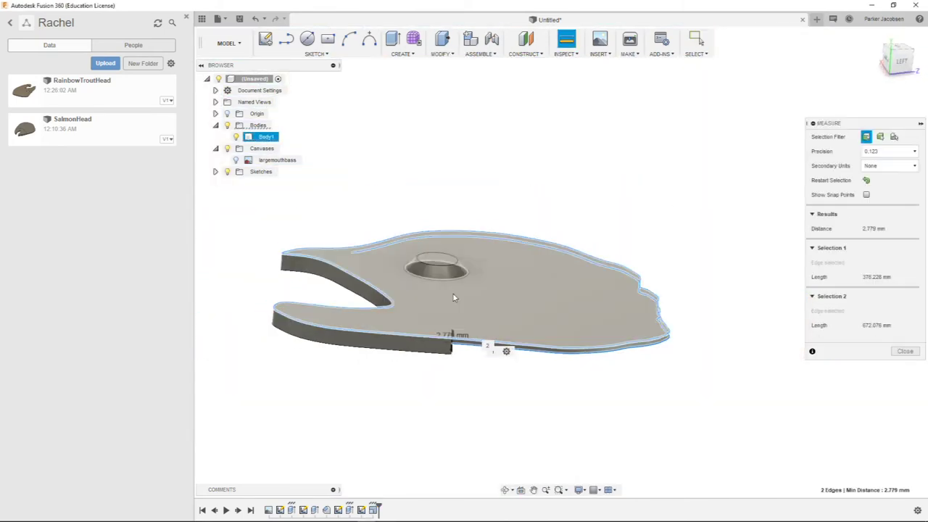
Step: Press Pull the bass body's top face to make a slab 2.779 mm thick
{"action": "middle_click_drag", "start_coordinate": [453, 294], "coordinate": [524, 395], "text": "shift"}
{"action": "key", "text": "q"}
{"action": "left_click", "coordinate": [524, 214]}
{"action": "key", "text": "Escape"}
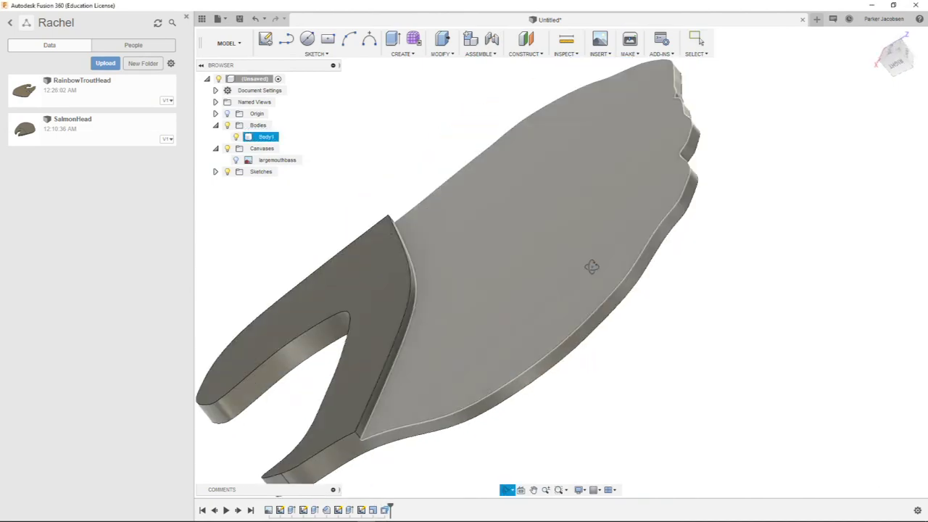